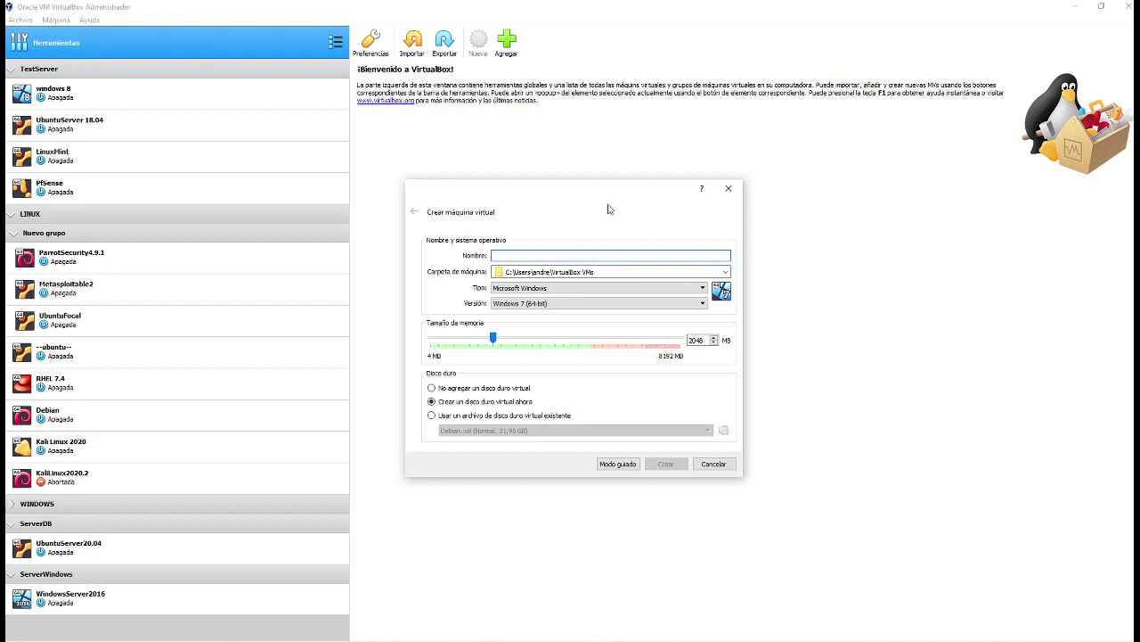
# Name the new virtual machine jhvfhasdi and keep its default machine folder
pyautogui.moveTo(609, 209); pyautogui.dragTo(511, 199)
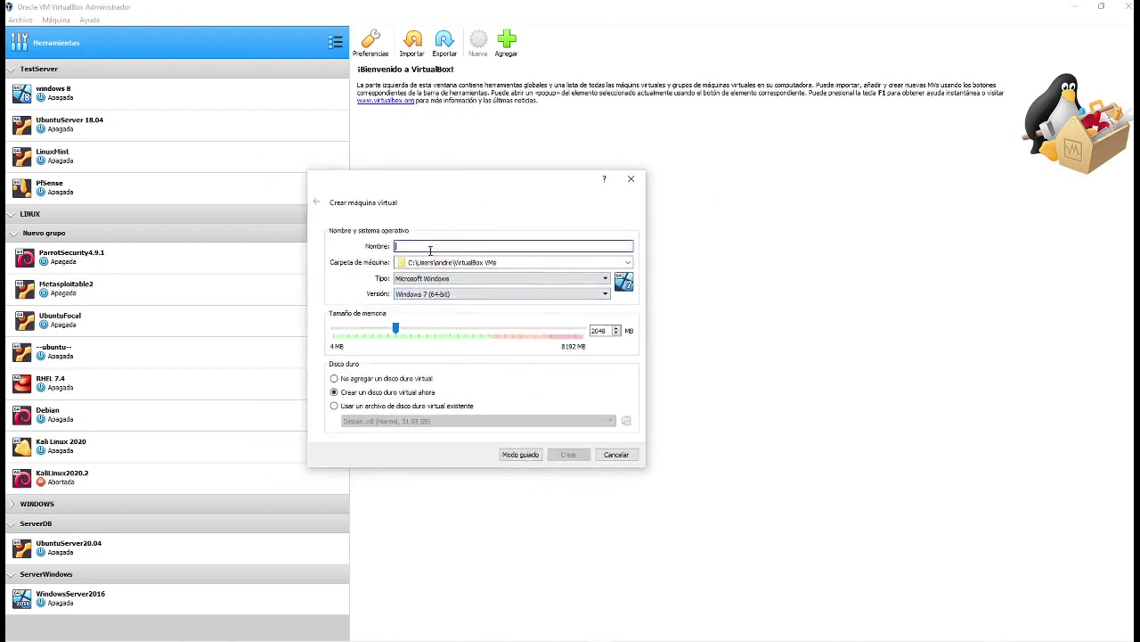
pyautogui.write('jhvfhasdi')
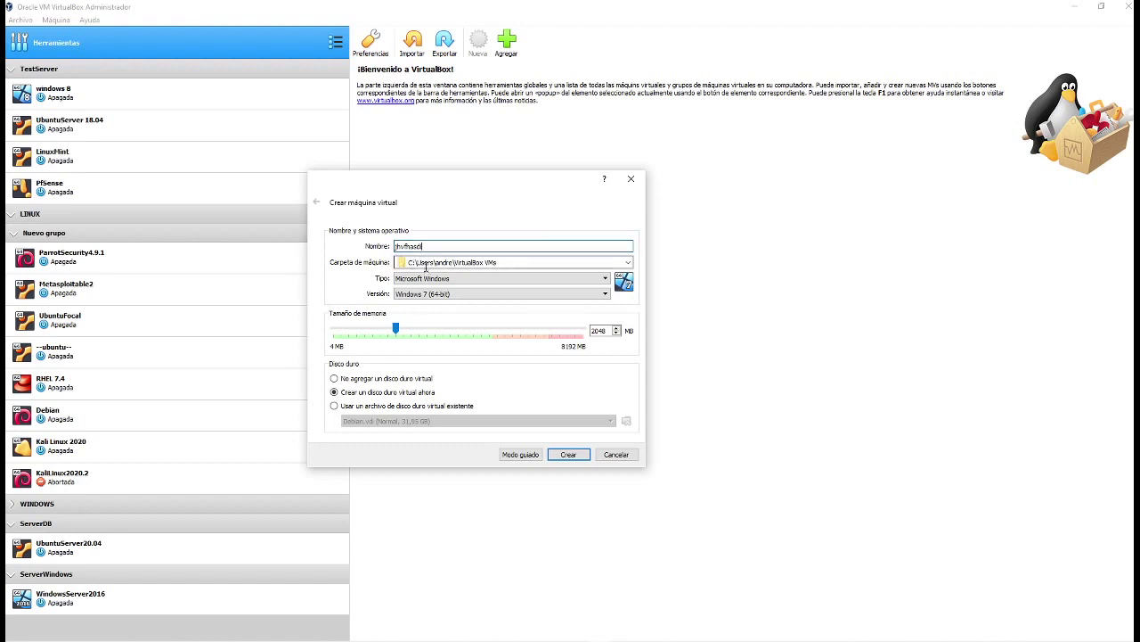
pyautogui.moveTo(514, 265); pyautogui.dragTo(480, 265)
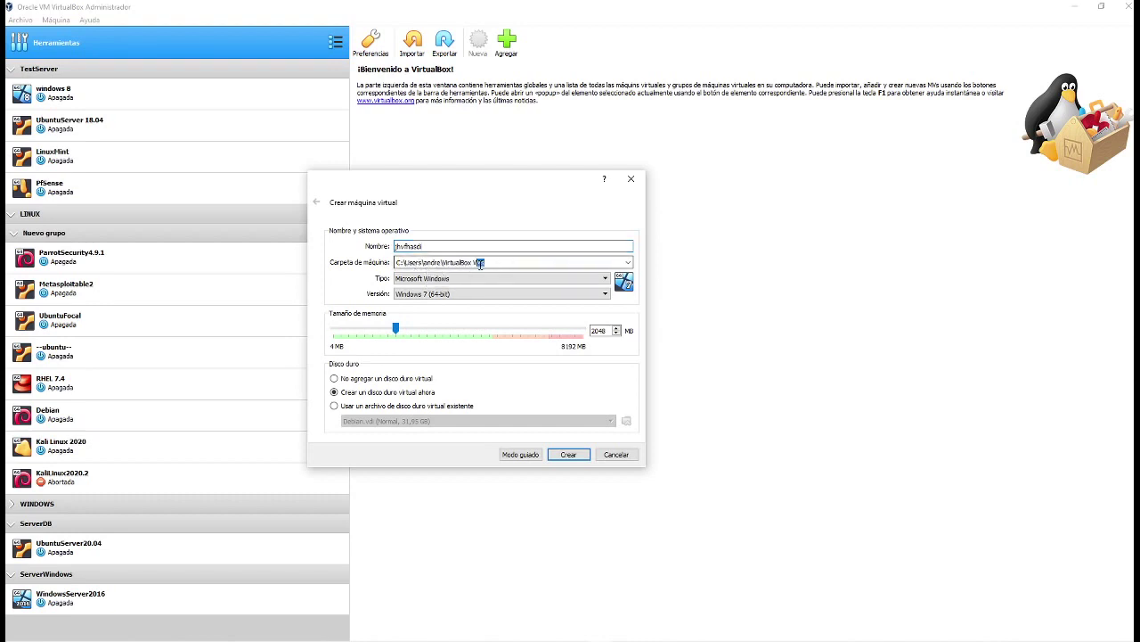
pyautogui.click(496, 262)
# Set the machine's operating system type to Linux and browse the available distributions, keeping Oracle (64-bit) as the version
pyautogui.click(496, 282)
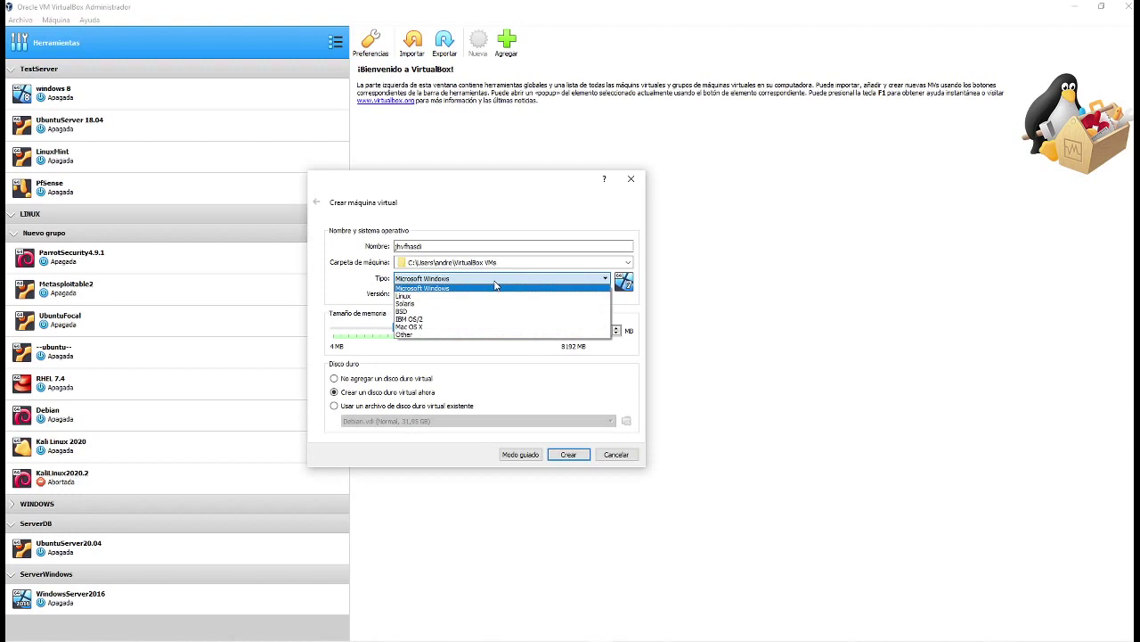
pyautogui.click(496, 295)
pyautogui.click(497, 297)
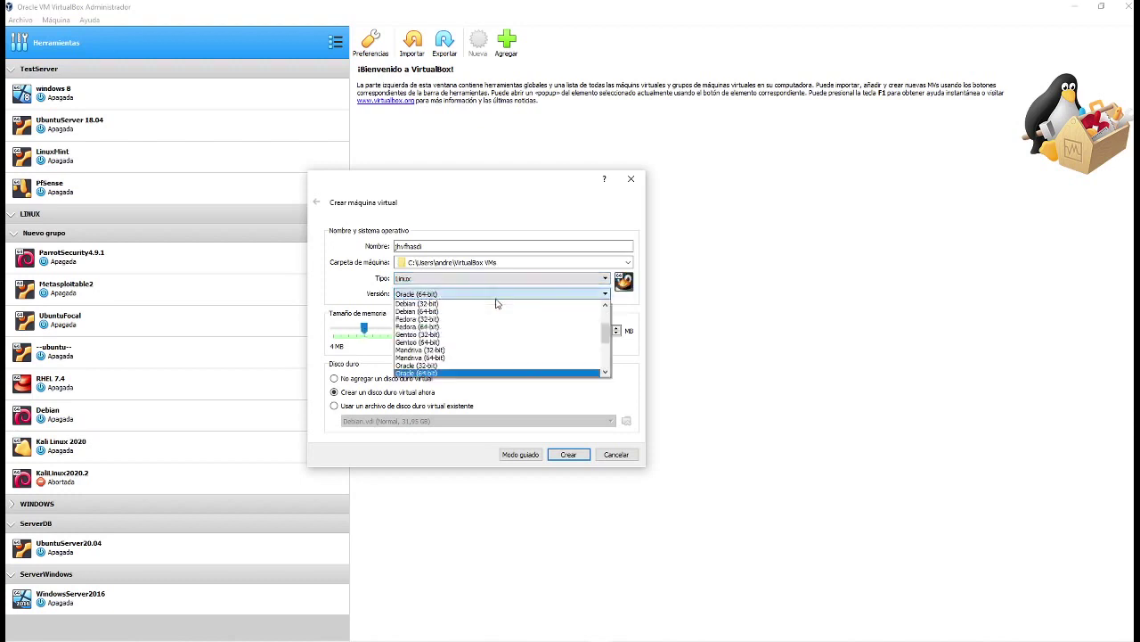
pyautogui.scroll(2, 458, 334)
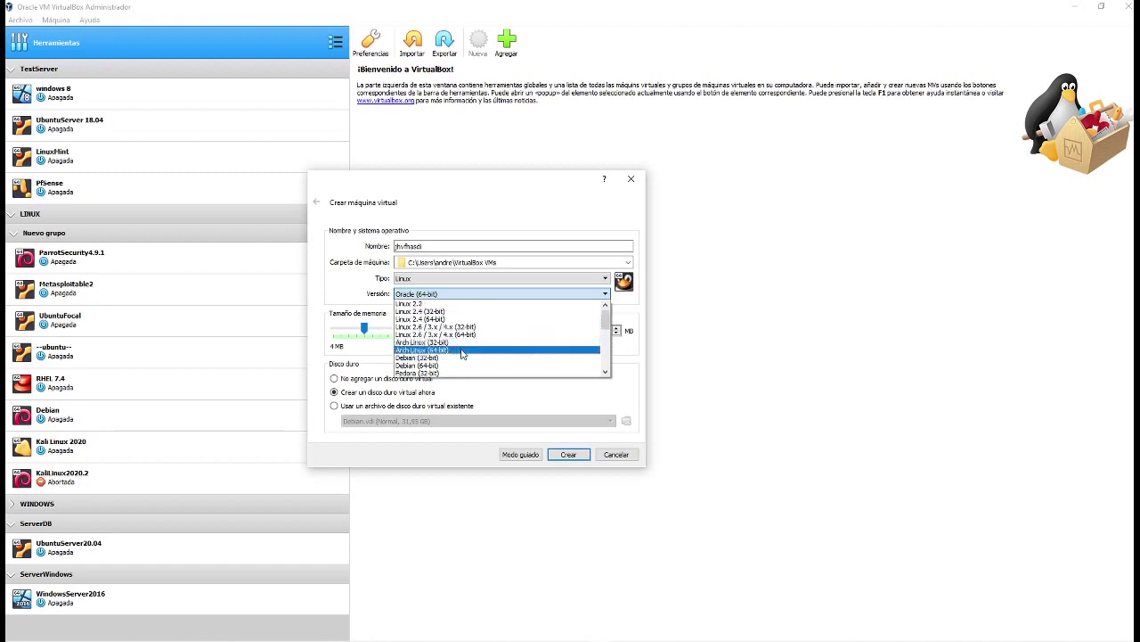
pyautogui.scroll(-5, 464, 365)
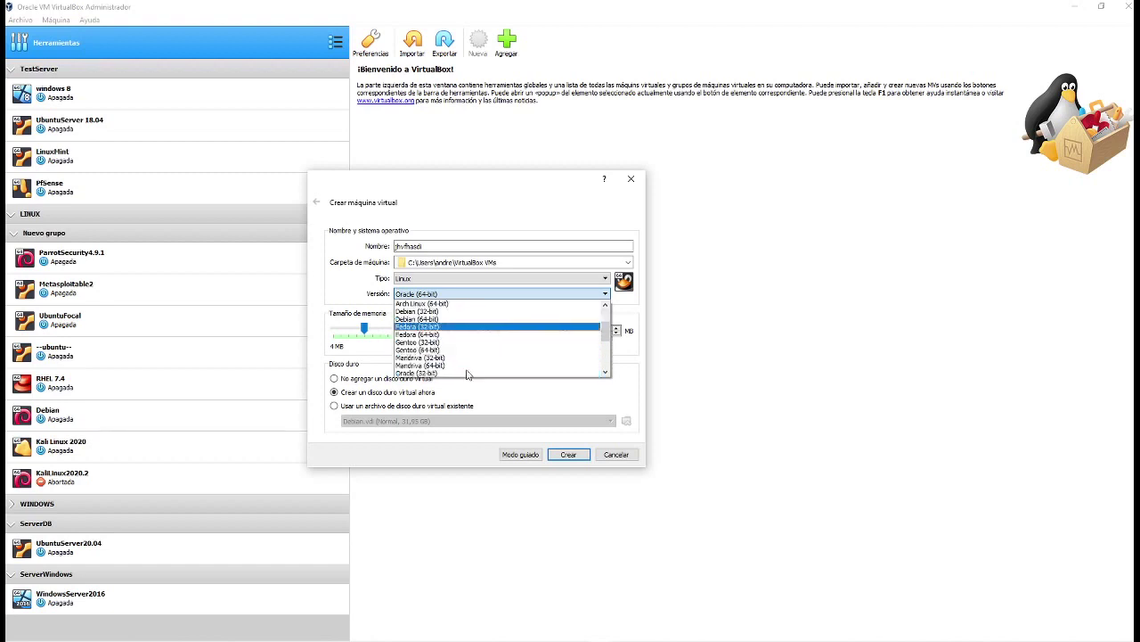
pyautogui.scroll(-2, 458, 356)
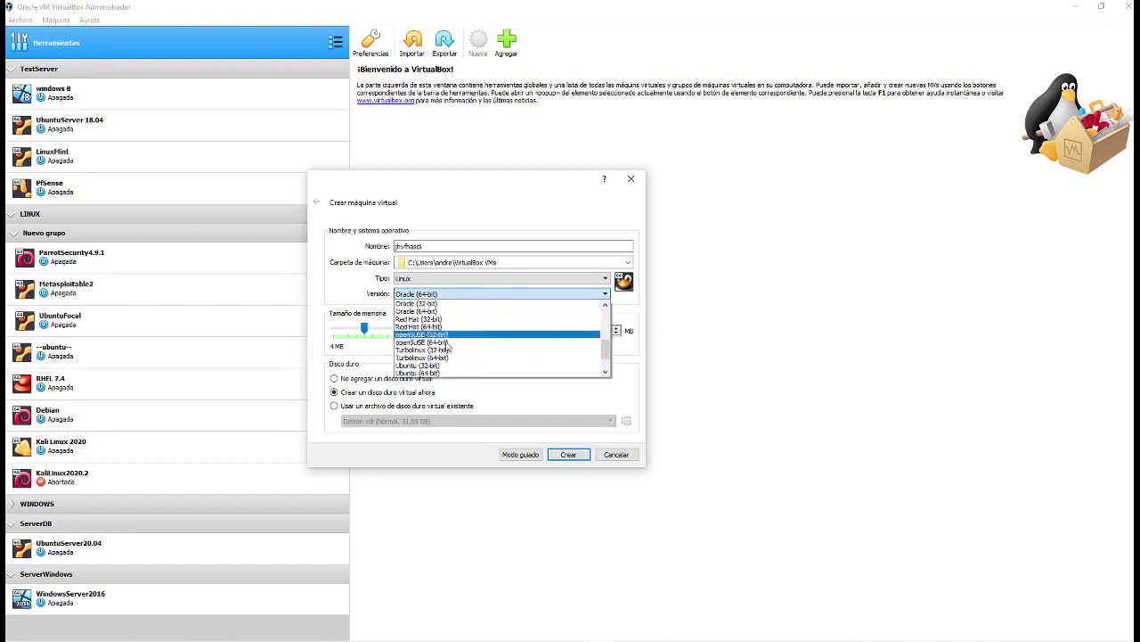
pyautogui.click(346, 292)
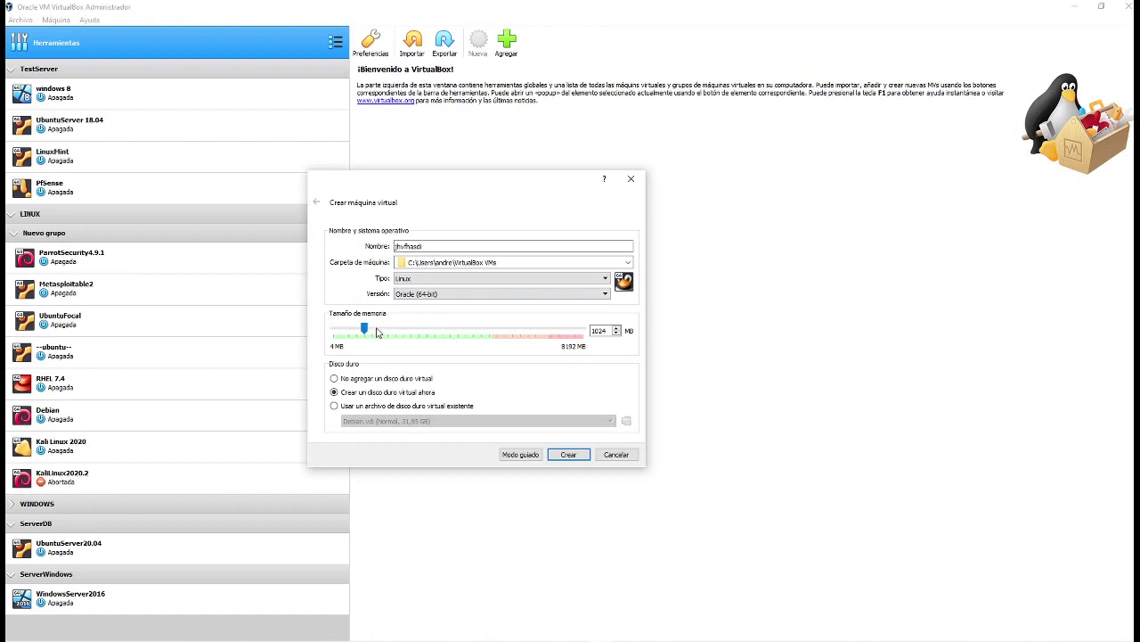
# Set the memory size to 2558 MB and proceed to creating a new virtual hard disk for the machine
pyautogui.moveTo(369, 330); pyautogui.dragTo(414, 329)
pyautogui.moveTo(308, 345); pyautogui.dragTo(219, 343)
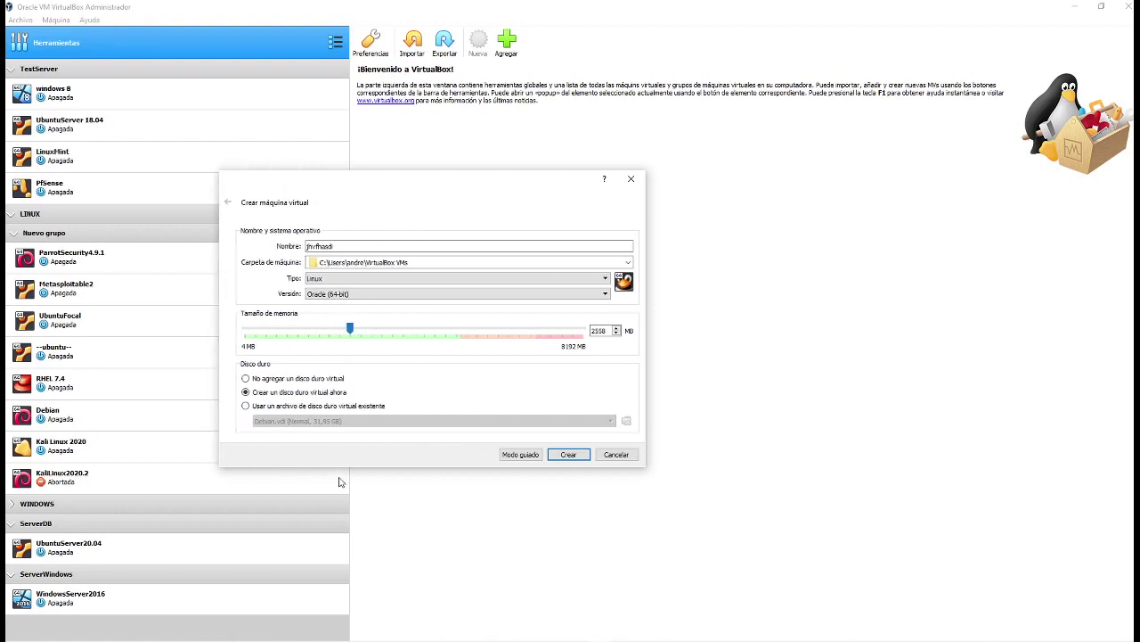
pyautogui.moveTo(338, 470); pyautogui.dragTo(339, 546)
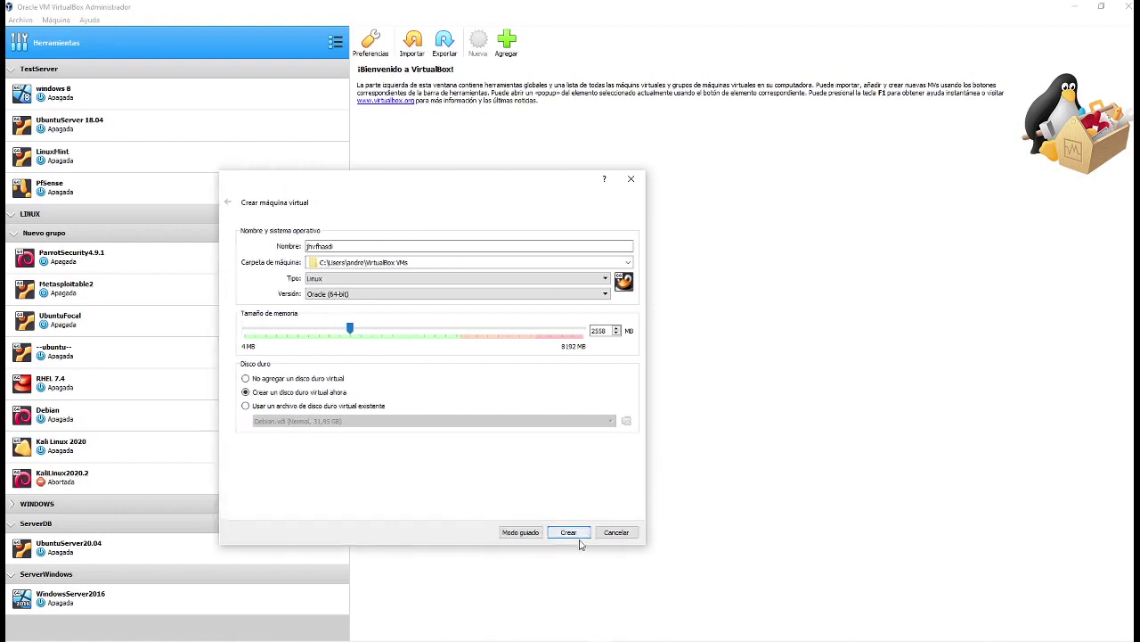
pyautogui.click(569, 532)
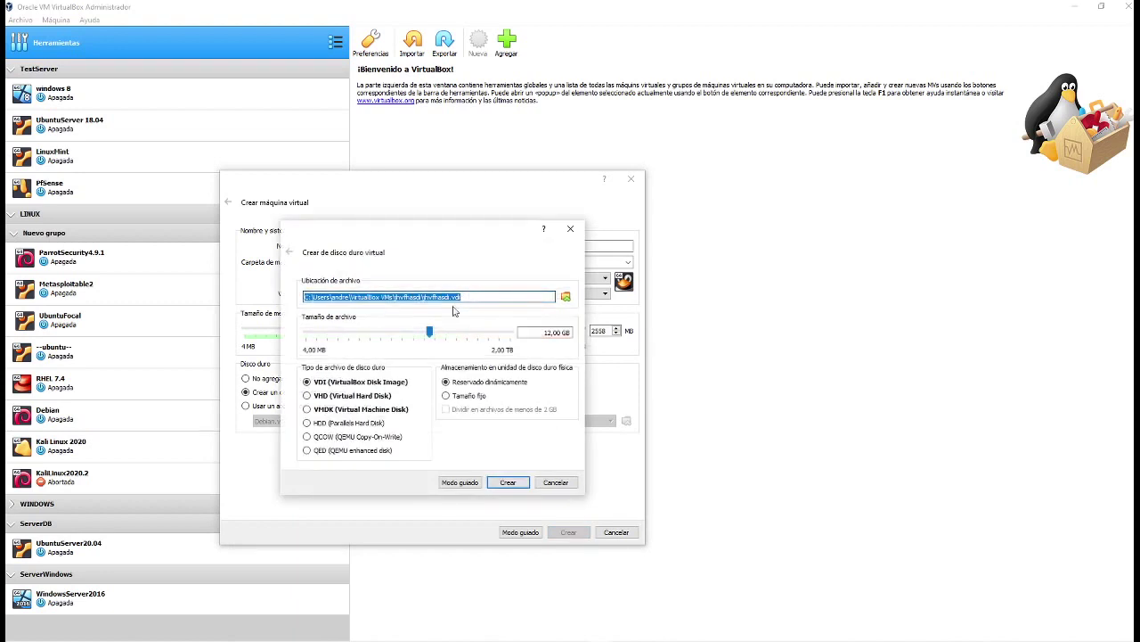
# Create a dynamically allocated VDI hard disk of 36,65 GB in the machine's default location
pyautogui.click(490, 299)
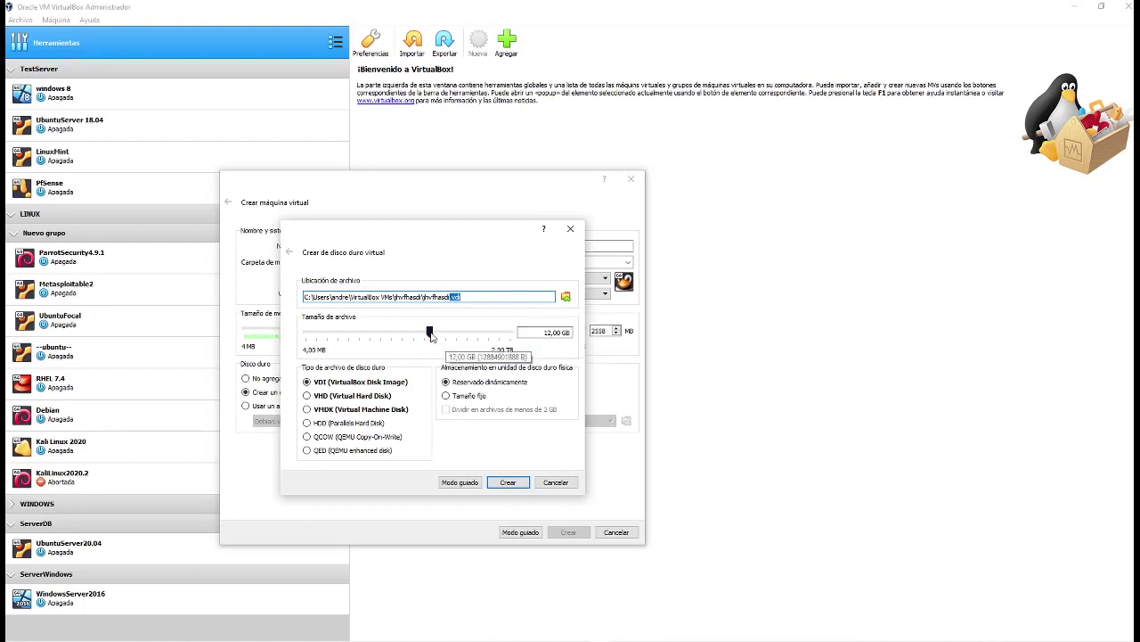
pyautogui.moveTo(431, 332)
pyautogui.mouseDown()
pyautogui.moveTo(460, 339)
pyautogui.moveTo(447, 336)
pyautogui.mouseUp()
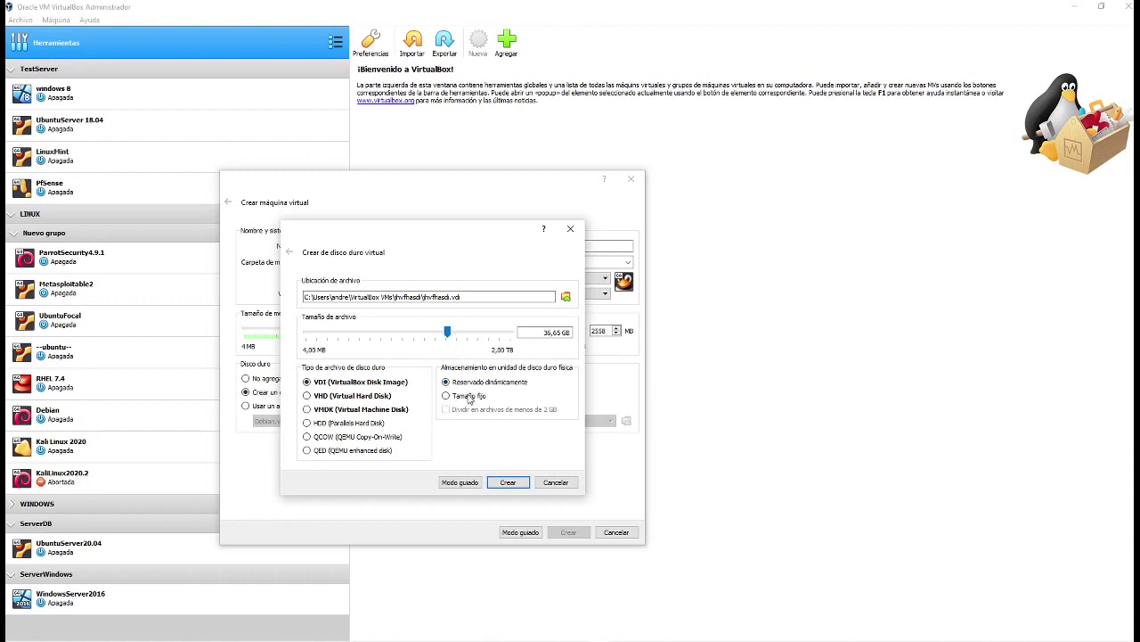
pyautogui.click(515, 484)
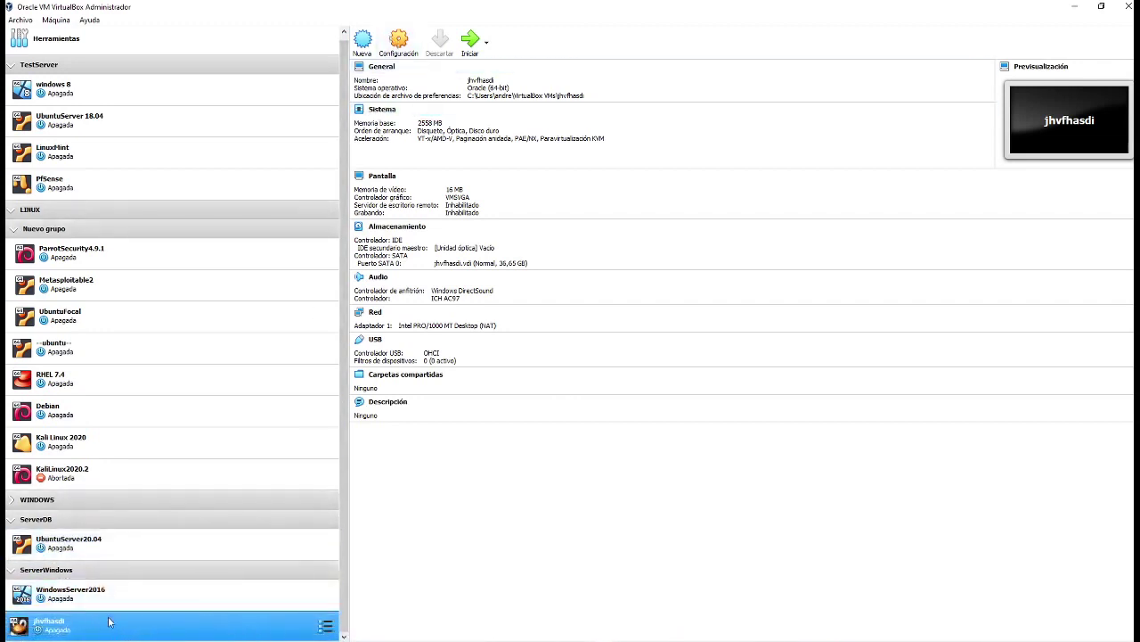
# Open the settings of the jhvfhasdi machine and review its motherboard, processor and acceleration options
pyautogui.click(402, 41)
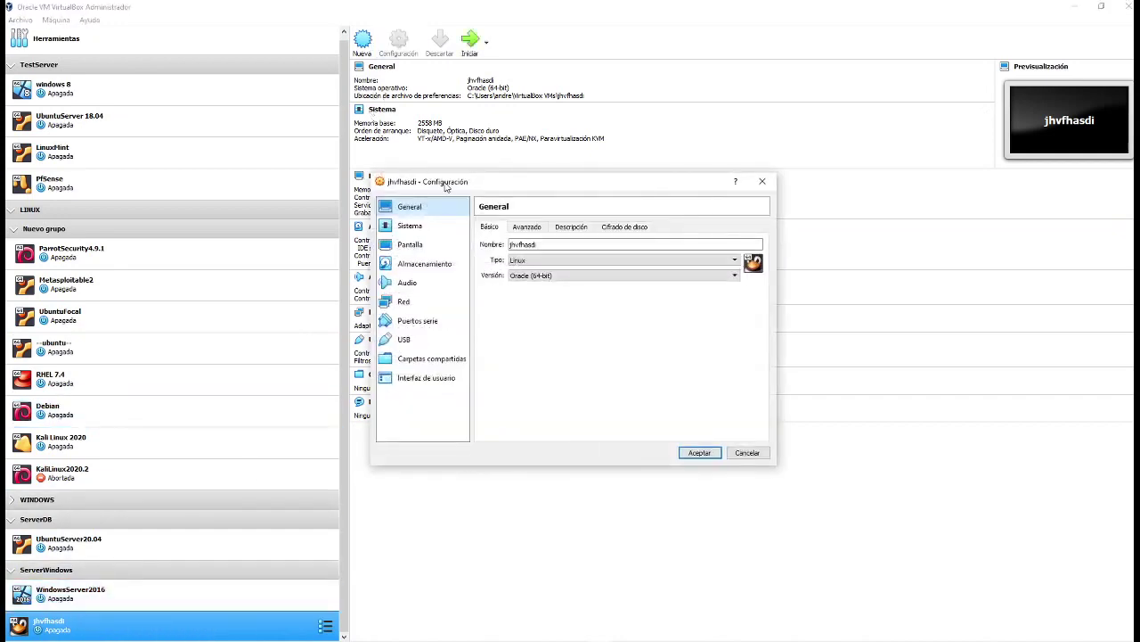
pyautogui.moveTo(445, 183); pyautogui.dragTo(289, 176)
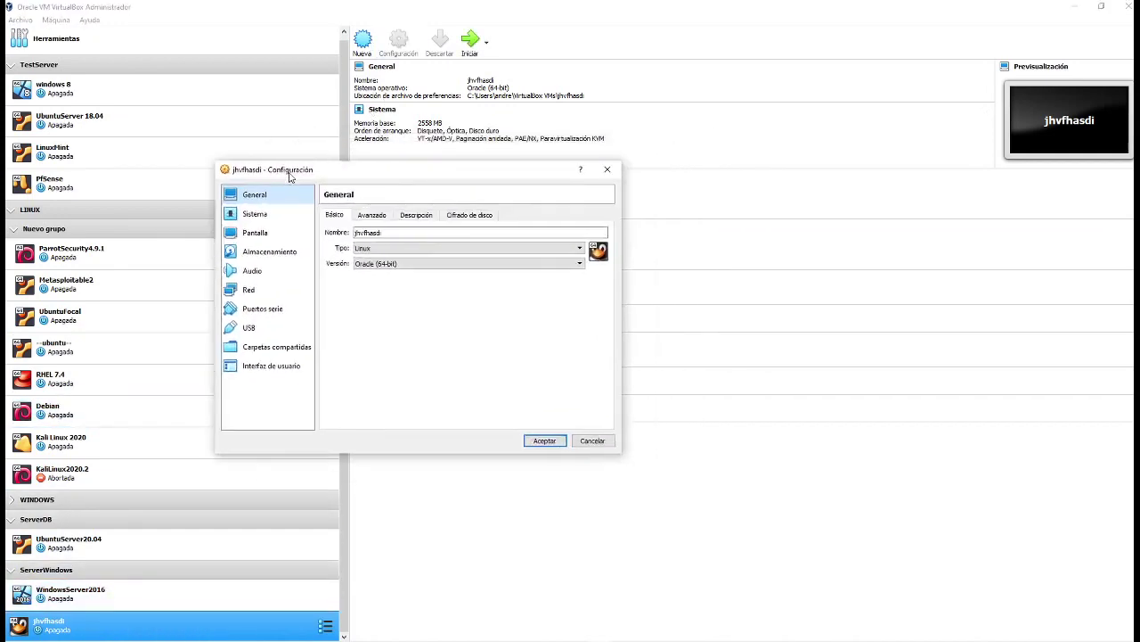
pyautogui.click(259, 217)
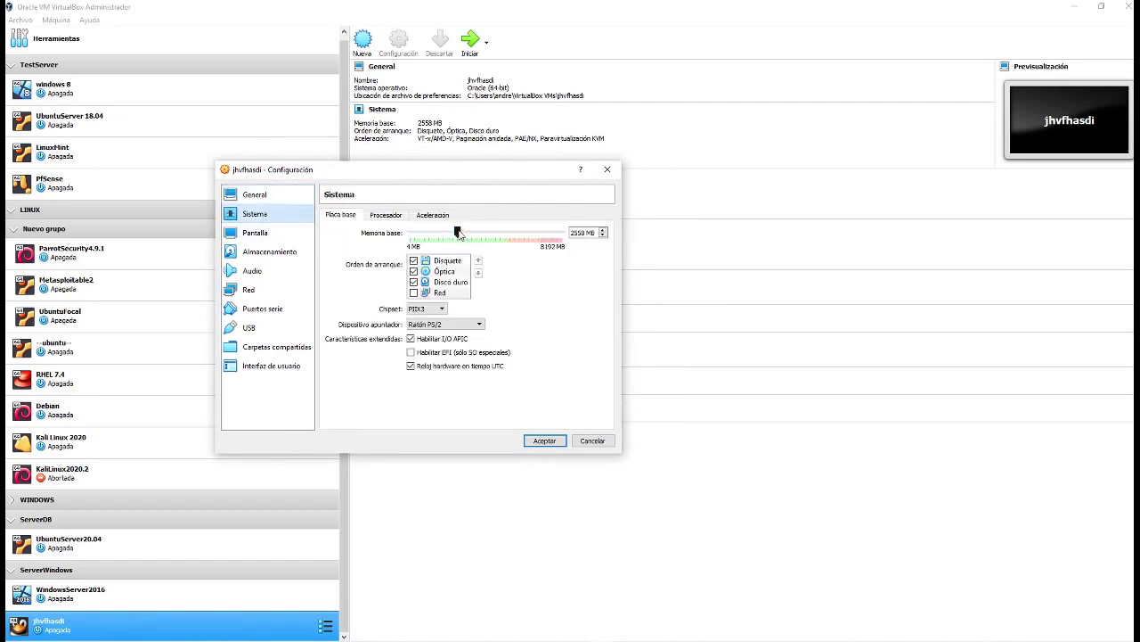
pyautogui.click(380, 216)
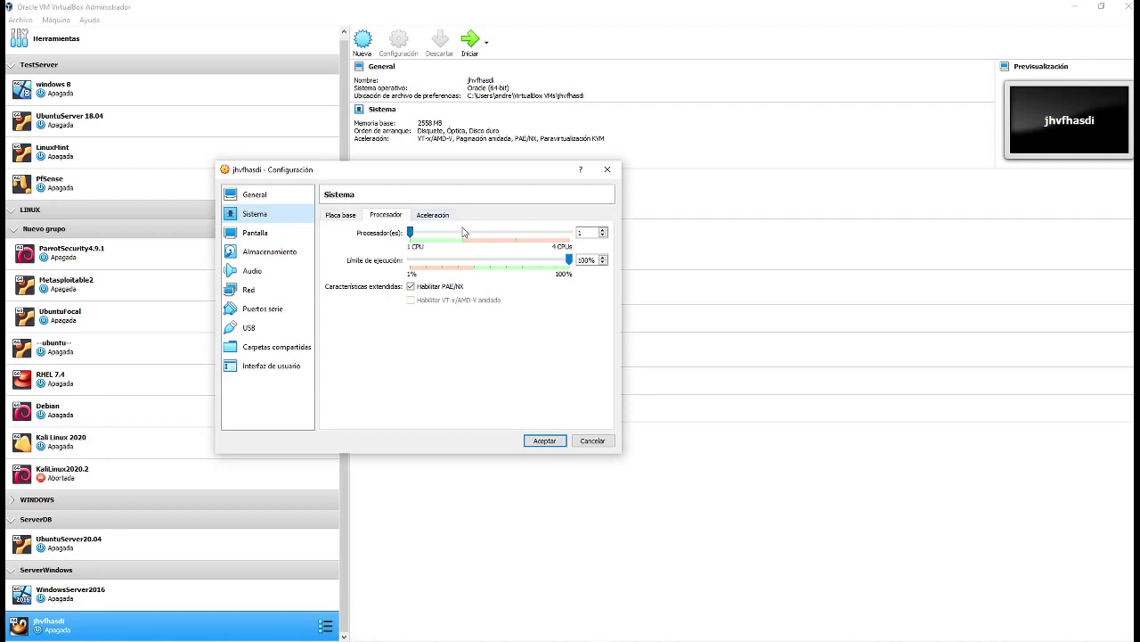
pyautogui.click(432, 217)
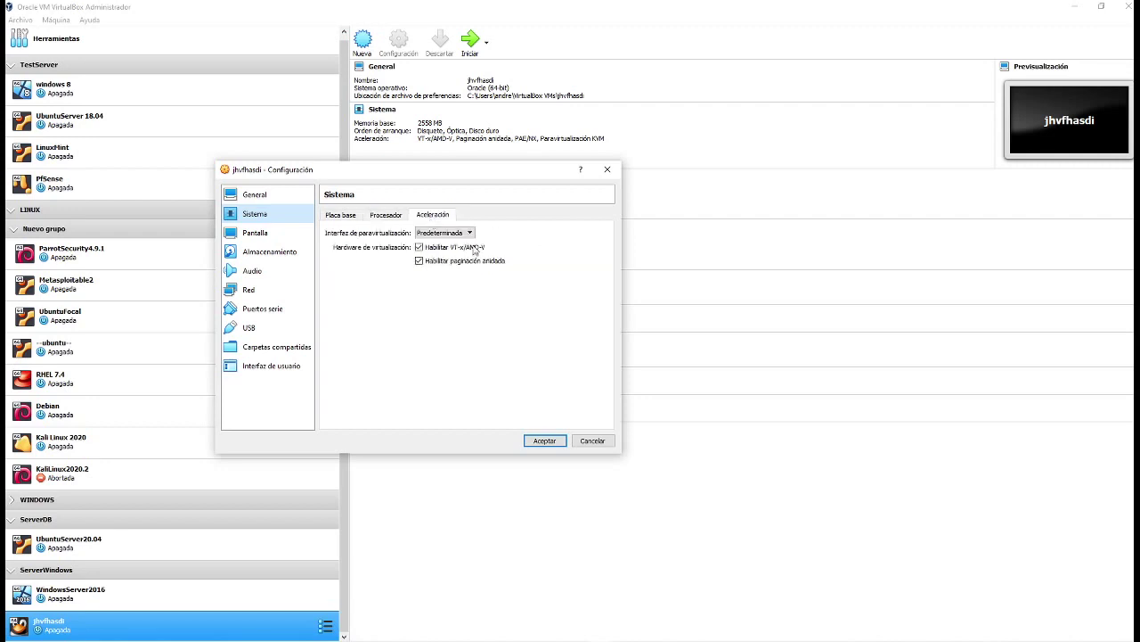
pyautogui.click(384, 221)
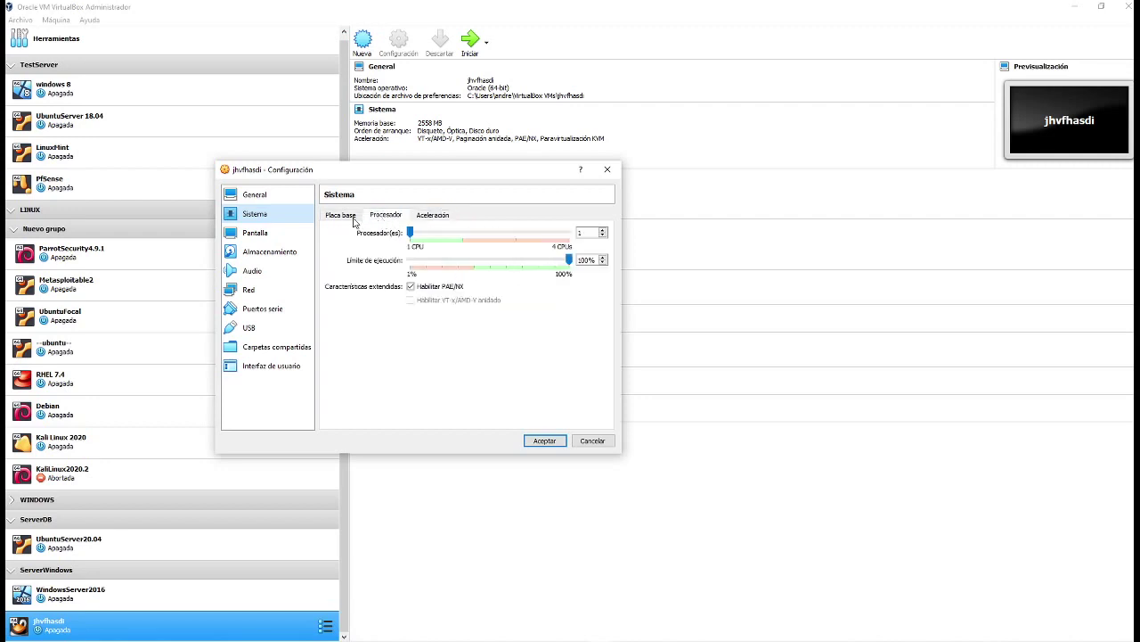
pyautogui.click(355, 220)
# Review the machine's storage devices: the IDE controller, the jhvfhasdi.vdi disk and the empty optical drive's attributes
pyautogui.click(276, 252)
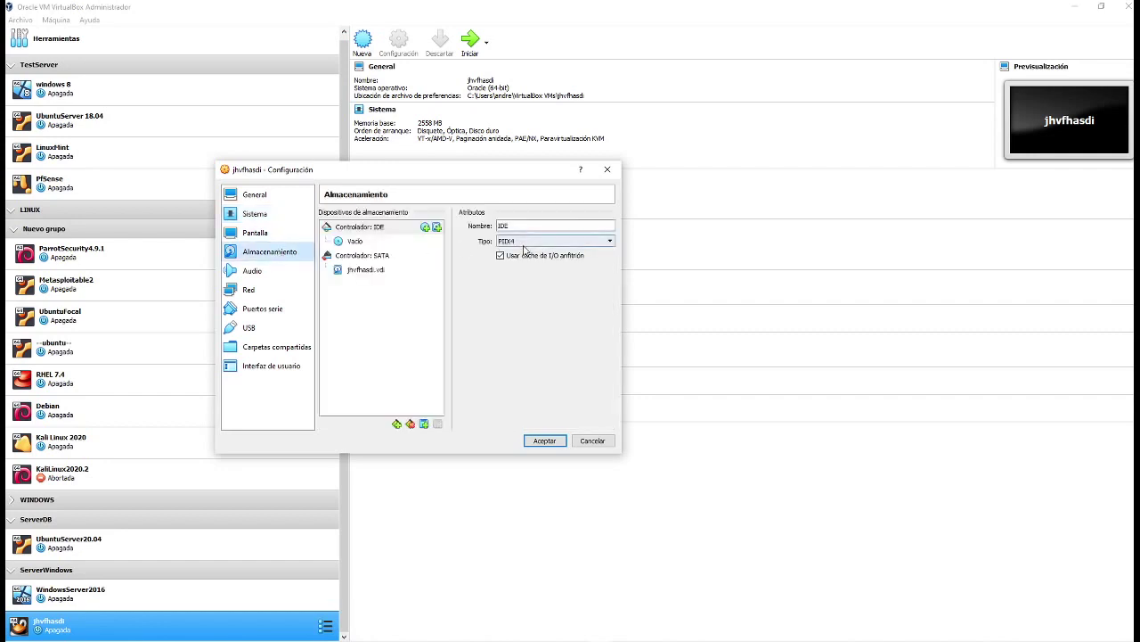
pyautogui.click(365, 269)
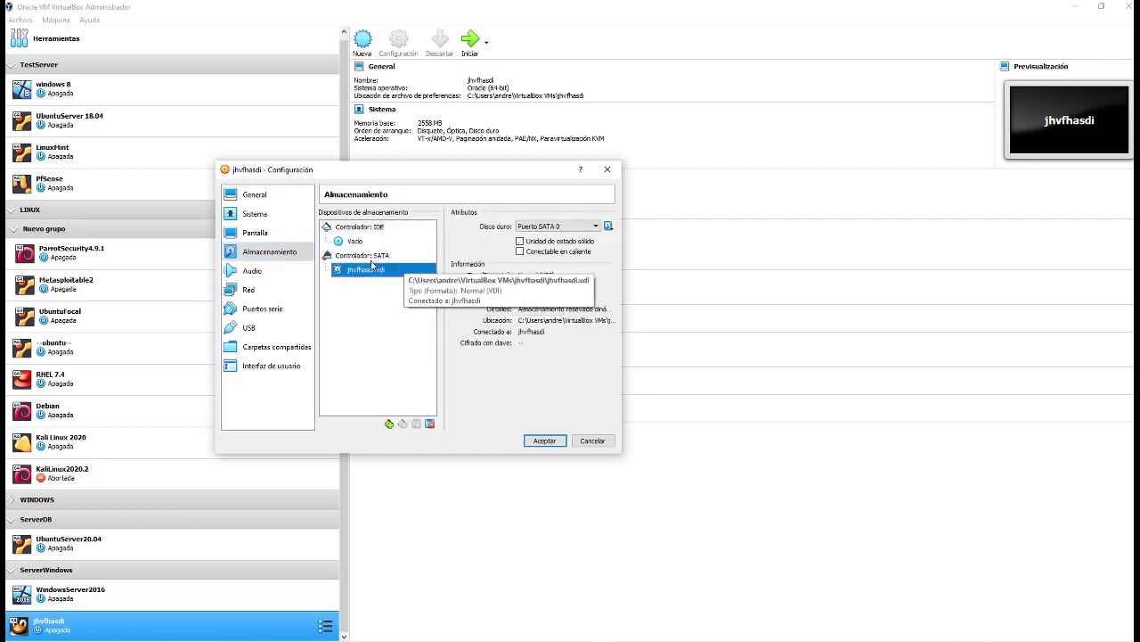
pyautogui.click(364, 245)
pyautogui.click(376, 270)
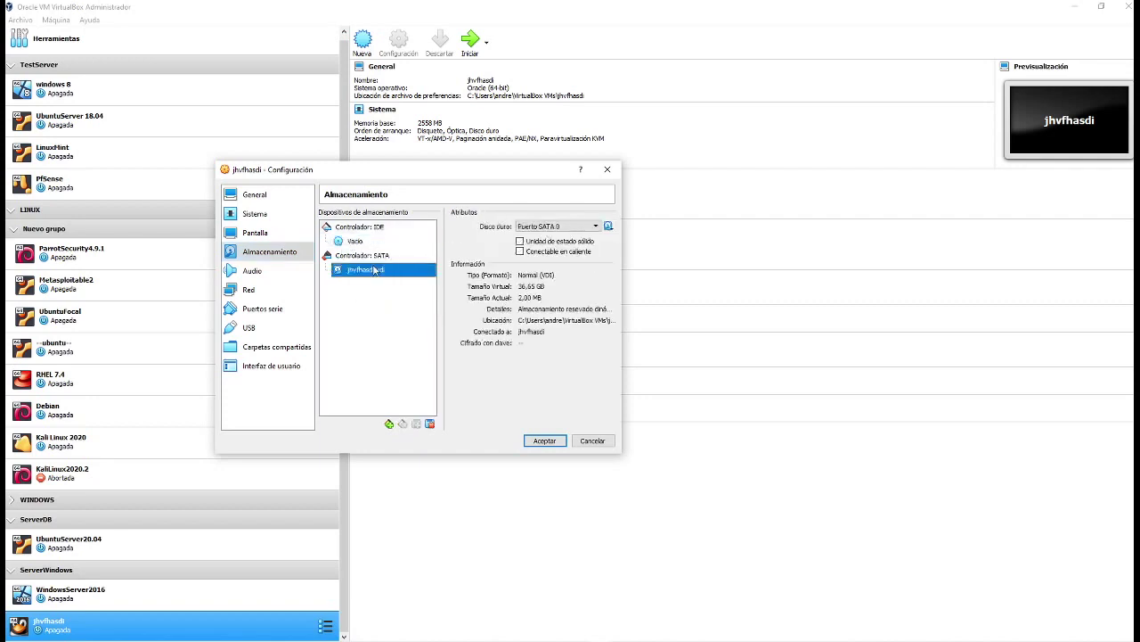
pyautogui.click(360, 247)
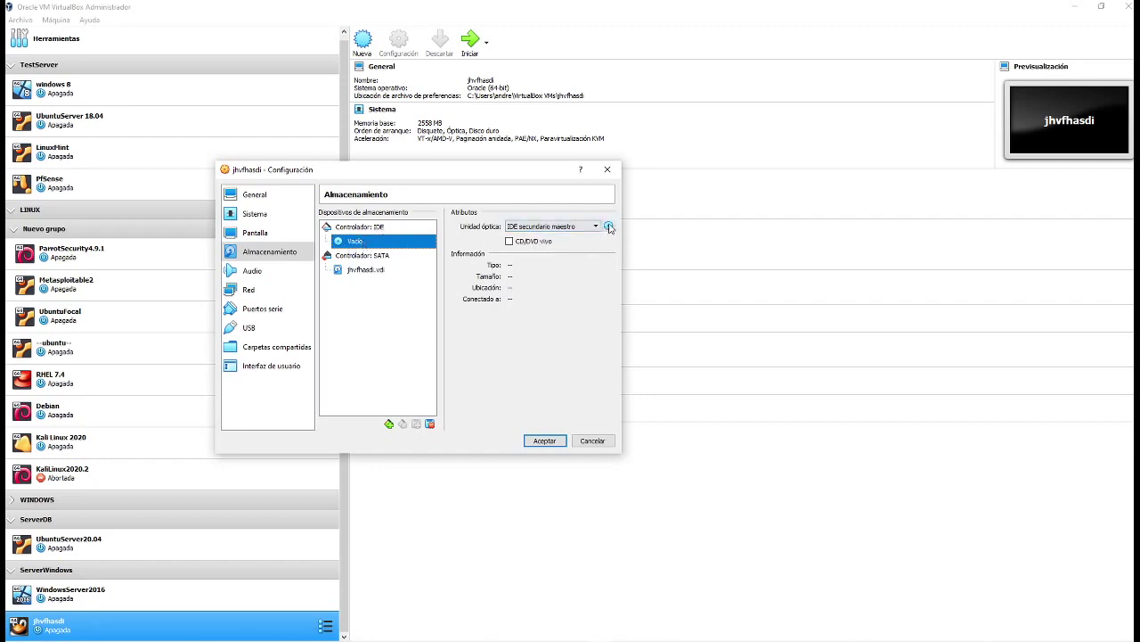
pyautogui.click(552, 228)
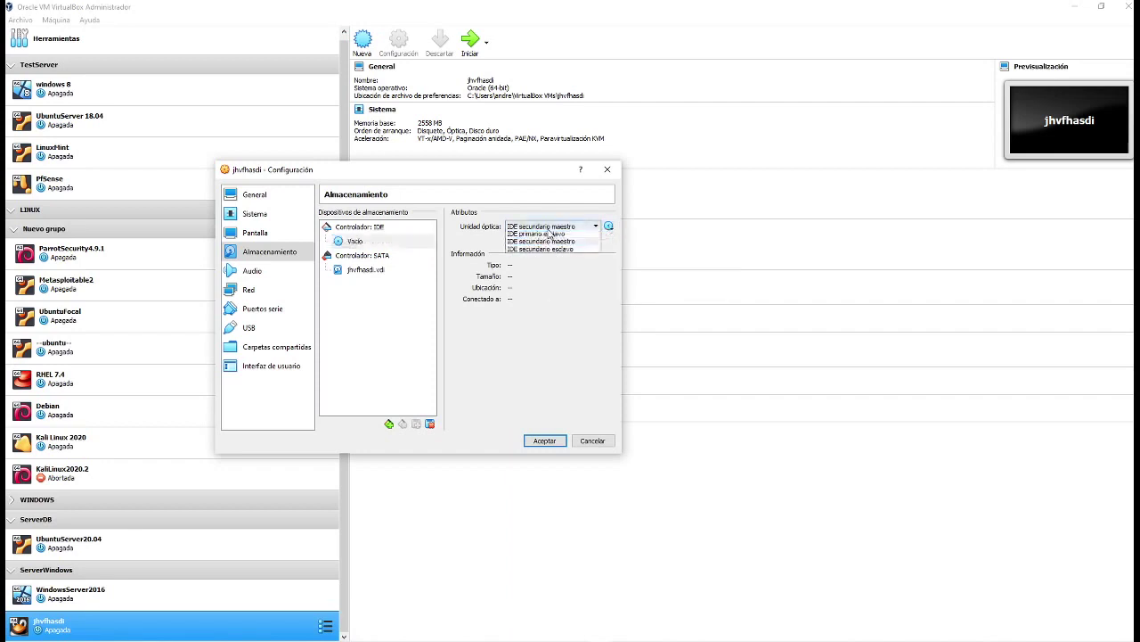
pyautogui.click(552, 229)
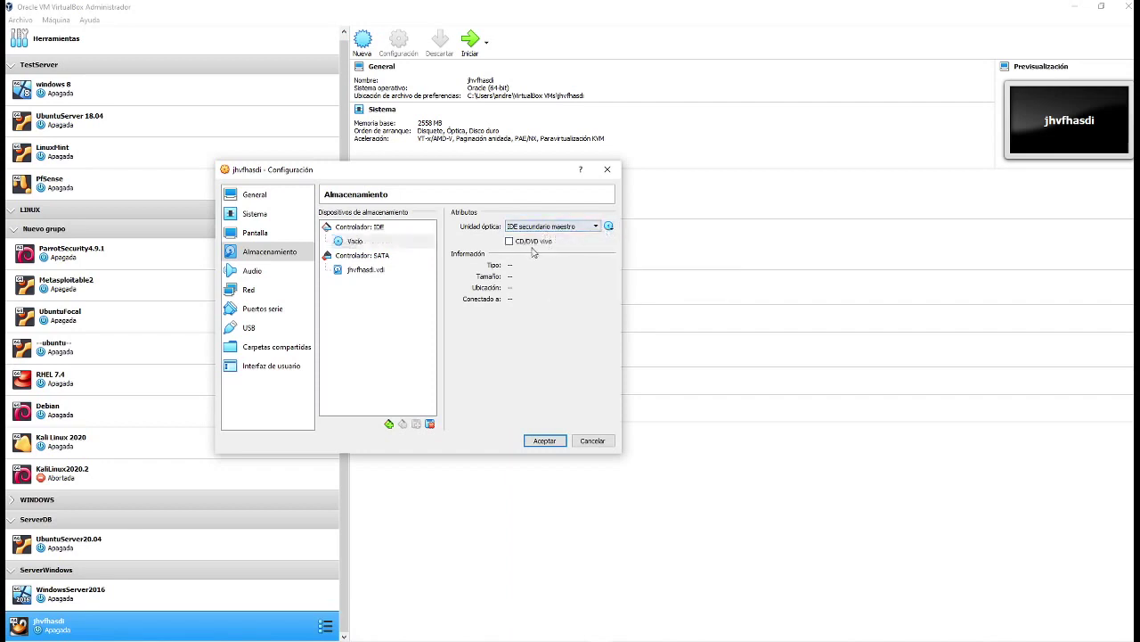
pyautogui.click(507, 242)
# Browse the Descargas folder for a virtual optical disc file for the empty IDE drive, cancel the selection, and accept the machine settings
pyautogui.click(609, 227)
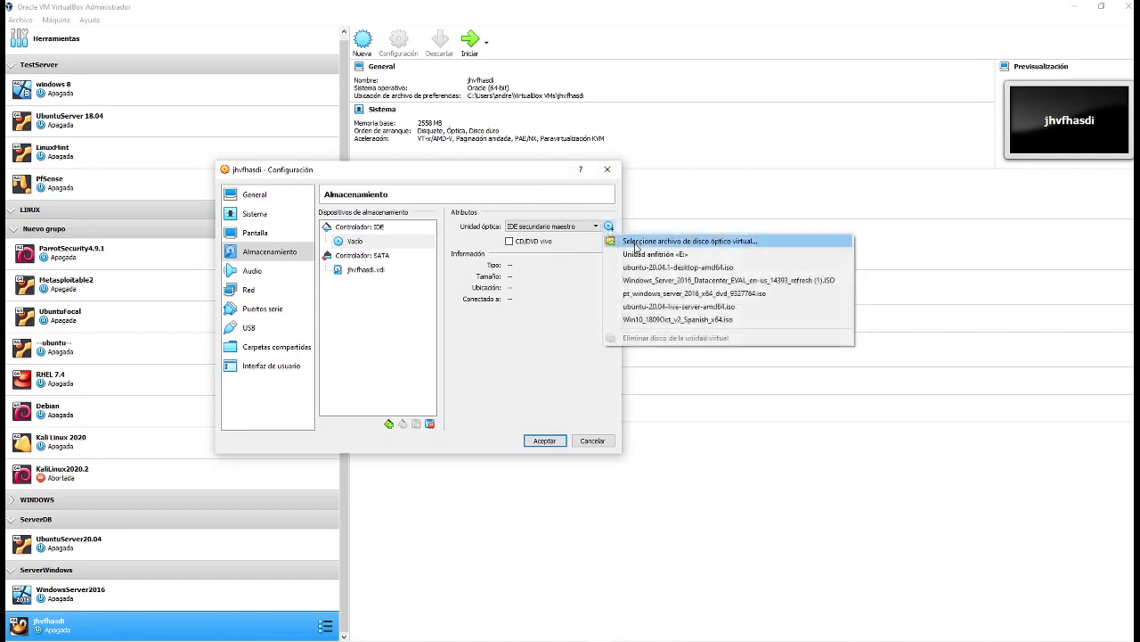
pyautogui.click(636, 243)
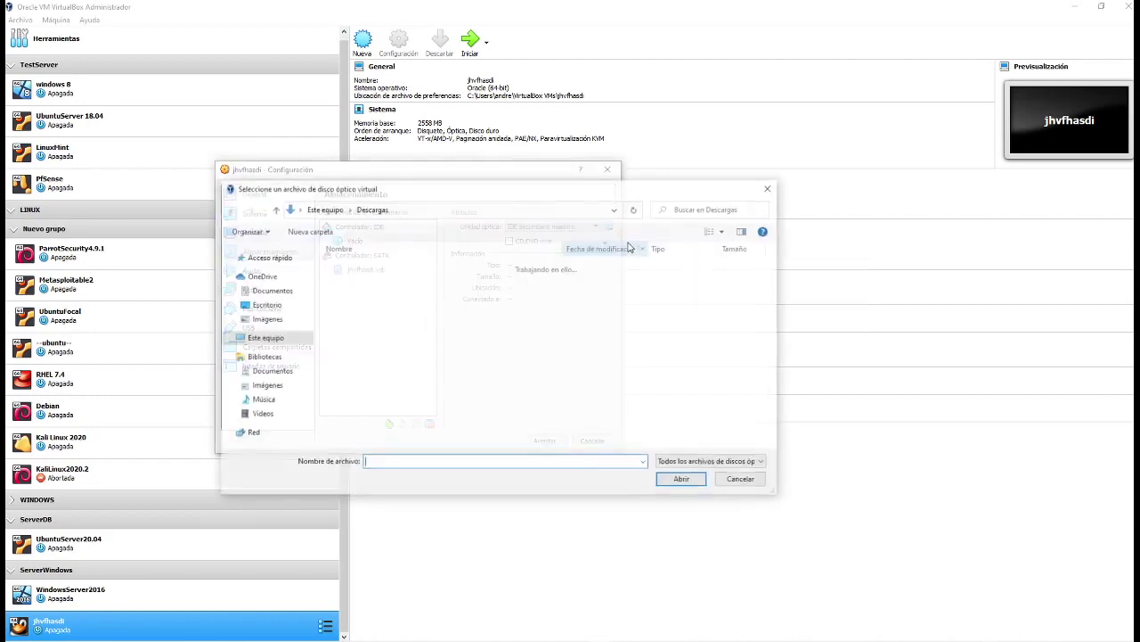
pyautogui.scroll(-5, 400, 360)
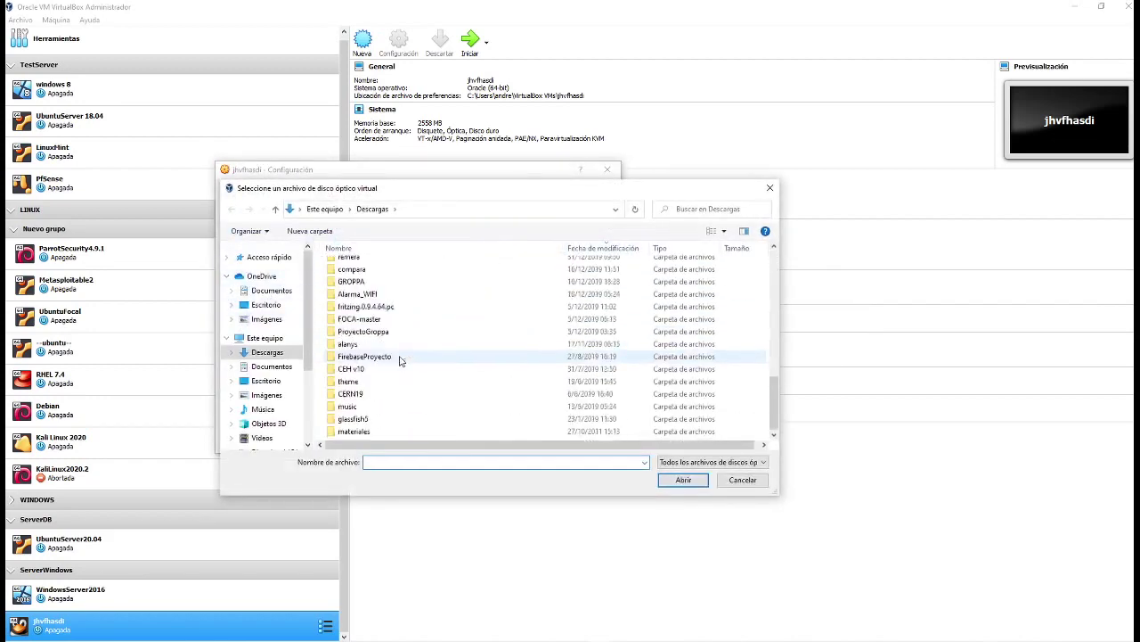
pyautogui.scroll(6, 356, 343)
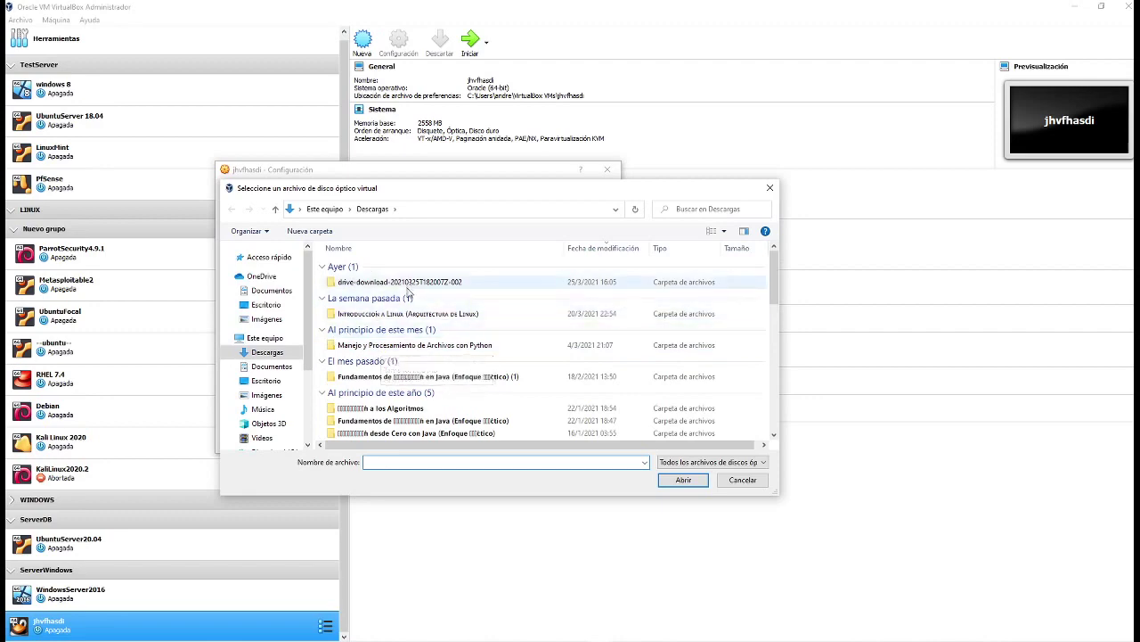
pyautogui.moveTo(461, 188); pyautogui.dragTo(427, 176)
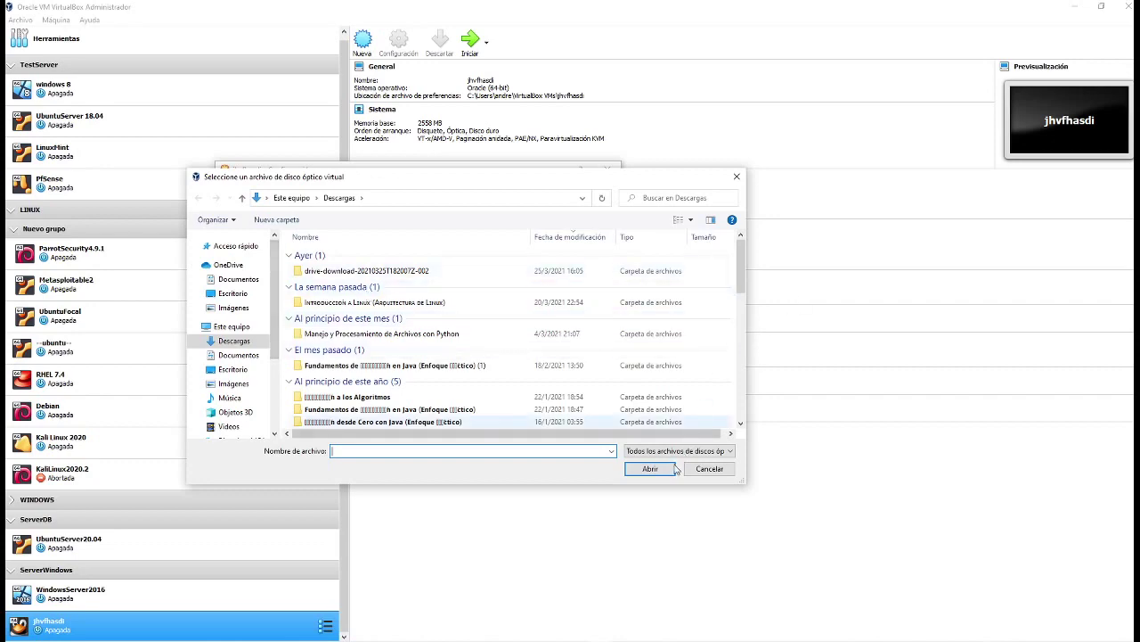
pyautogui.click(709, 469)
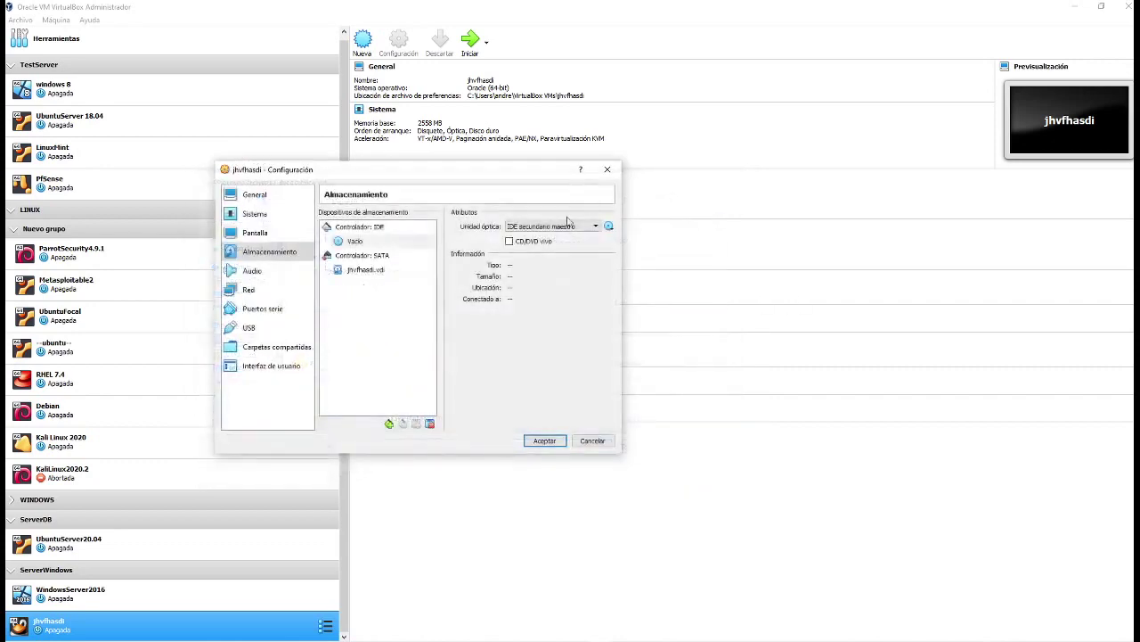
pyautogui.click(560, 440)
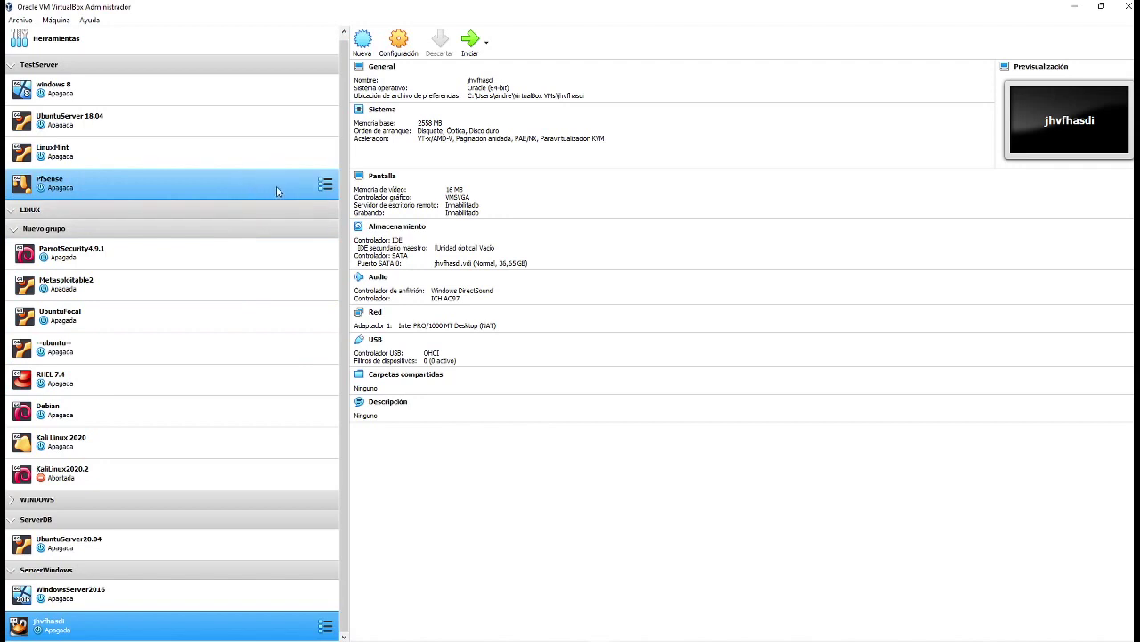
pyautogui.moveTo(155, 628)
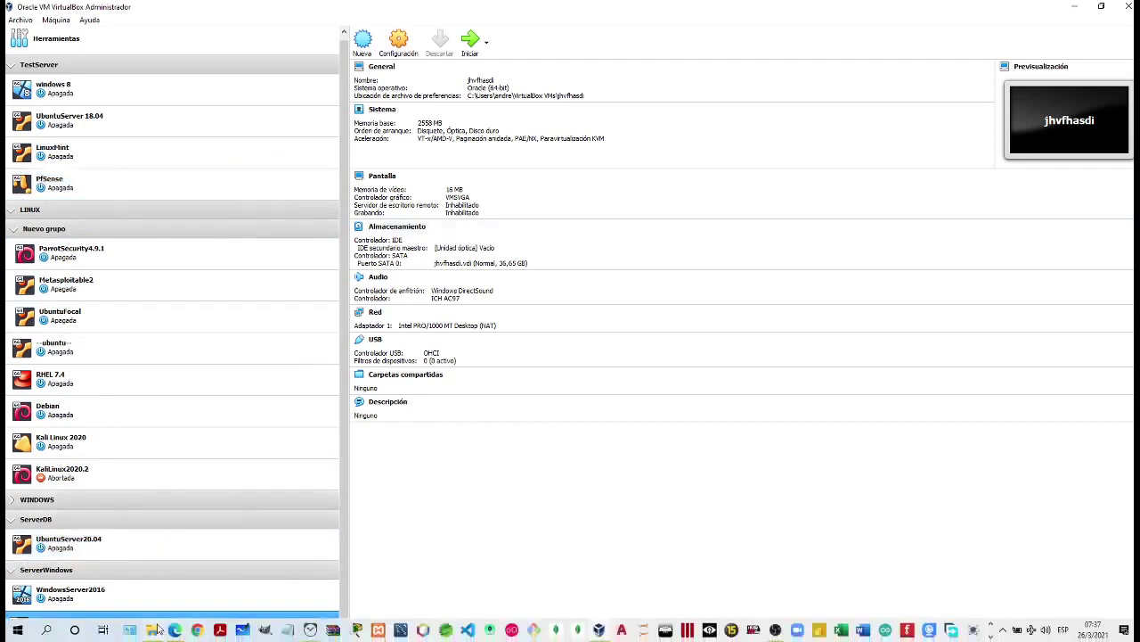